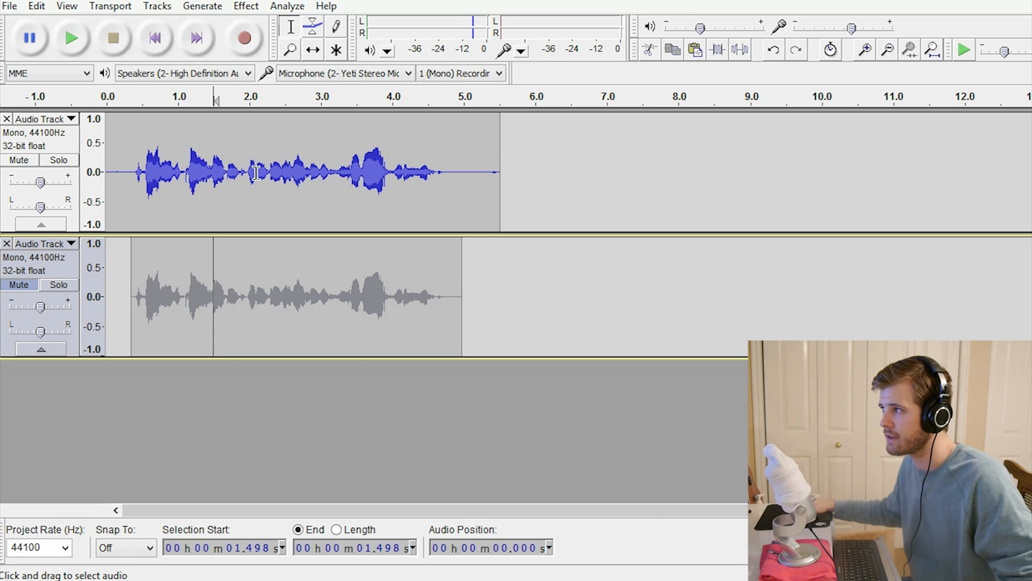
Step: Play the voice recording in the upper track several times from near its start to hear how it sounds
left_click(127, 107)
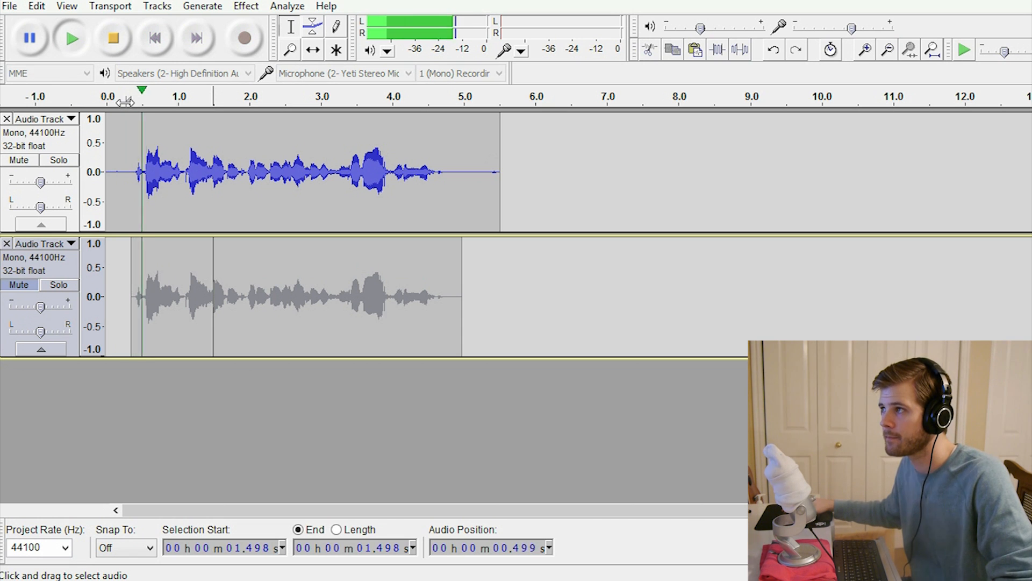
left_click(117, 39)
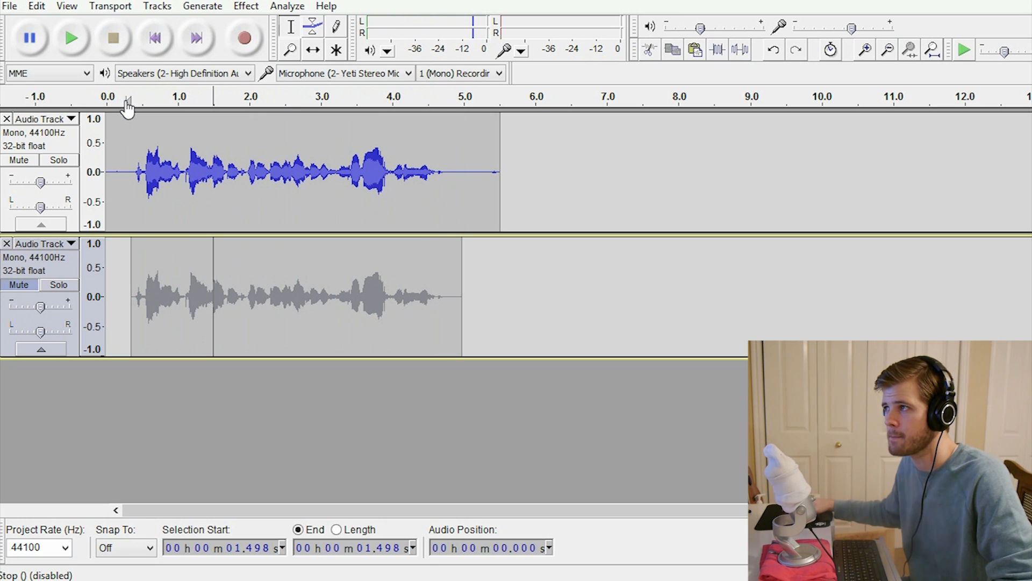
left_click(127, 107)
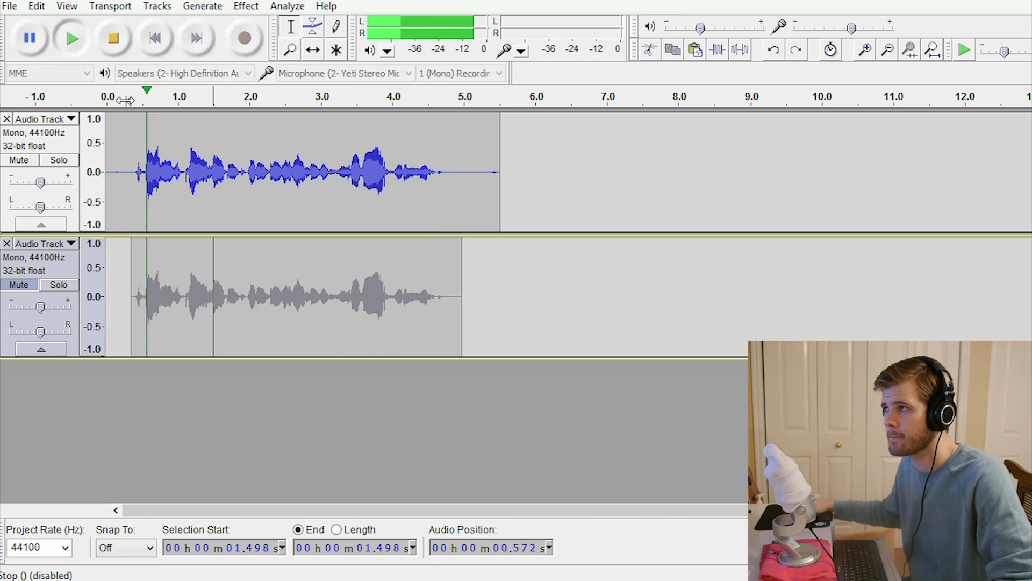
left_click(122, 40)
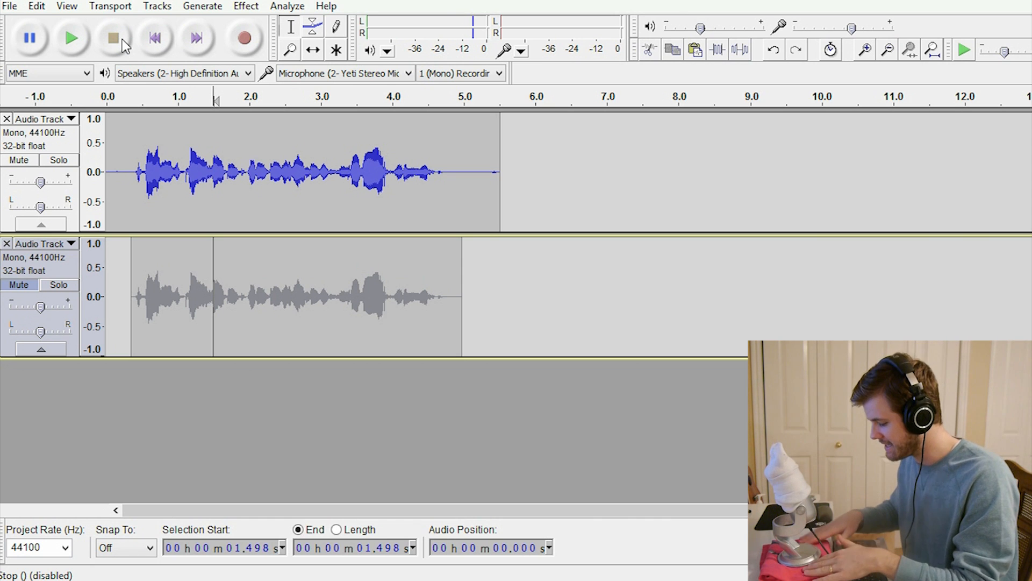
left_click(132, 156)
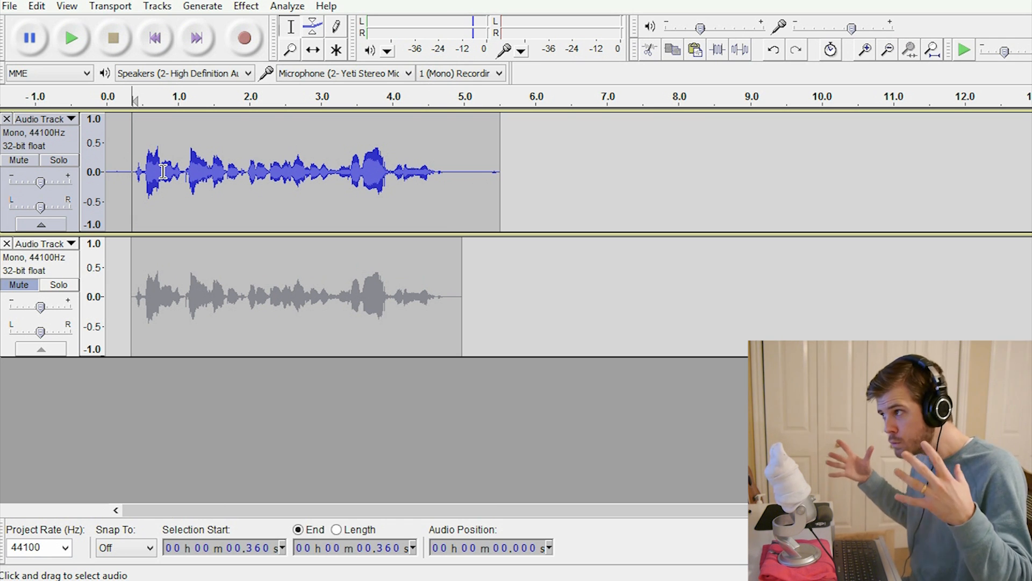
left_click(74, 36)
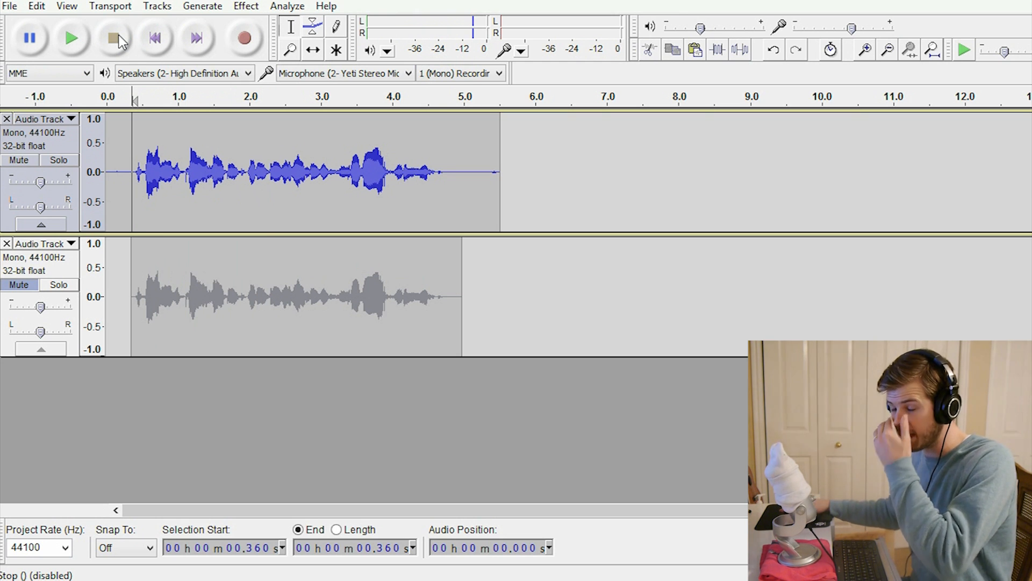
Step: Select the upper track's speech from about 0.3 s to 5.0 s and open the Equalization effect
left_click(246, 5)
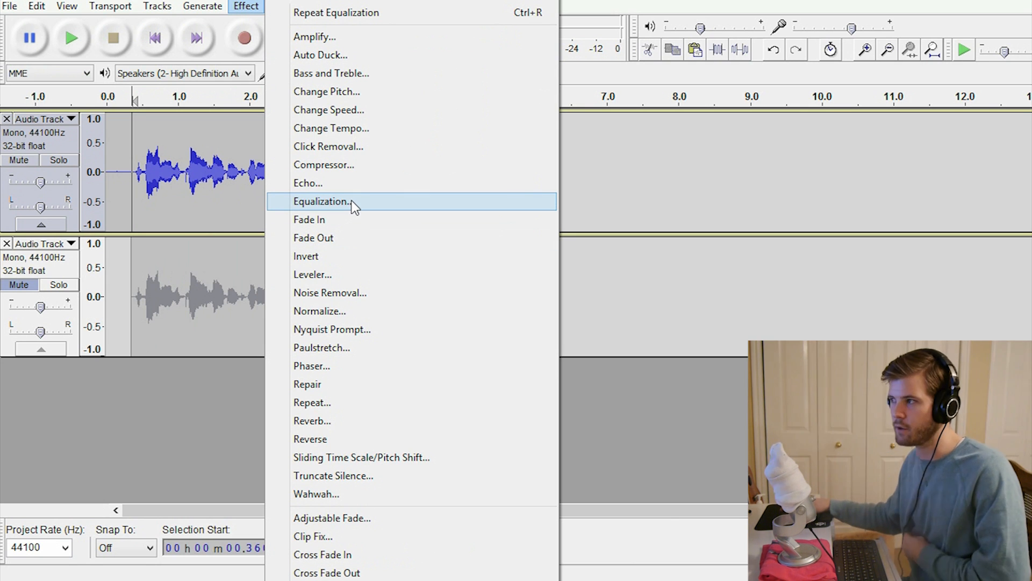
left_click(195, 162)
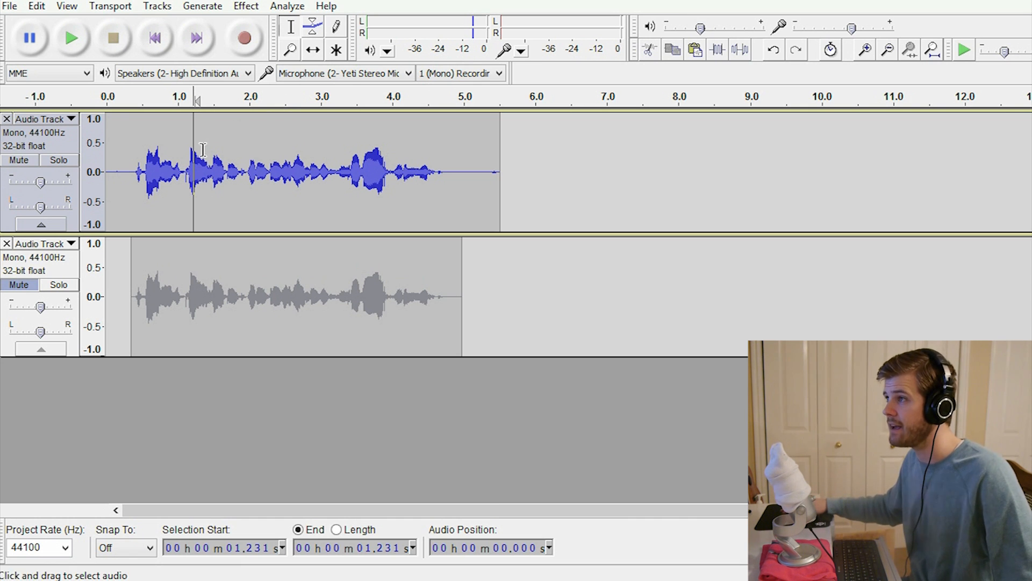
left_click_drag(129, 171, 467, 183)
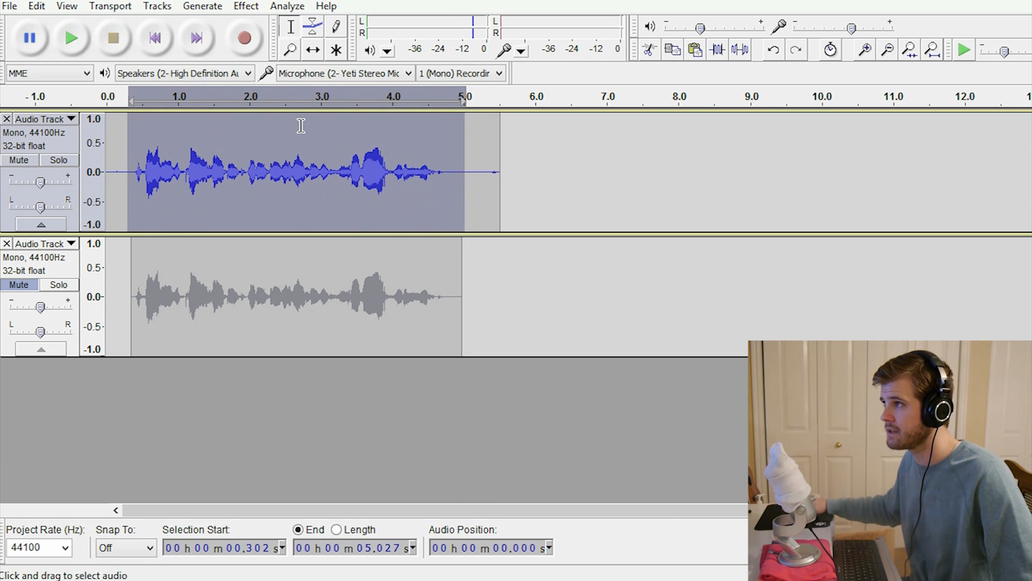
left_click(245, 7)
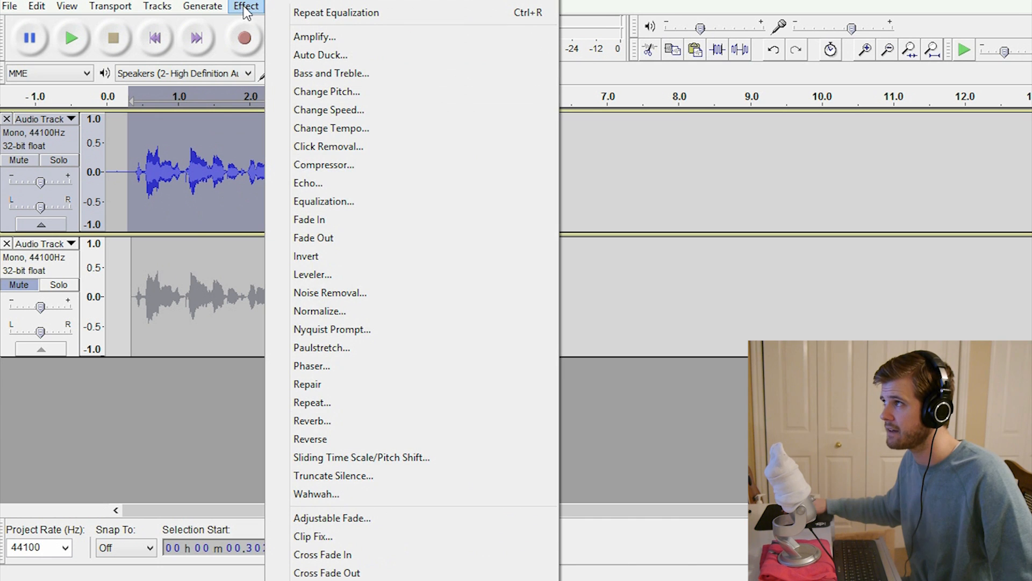
left_click(323, 201)
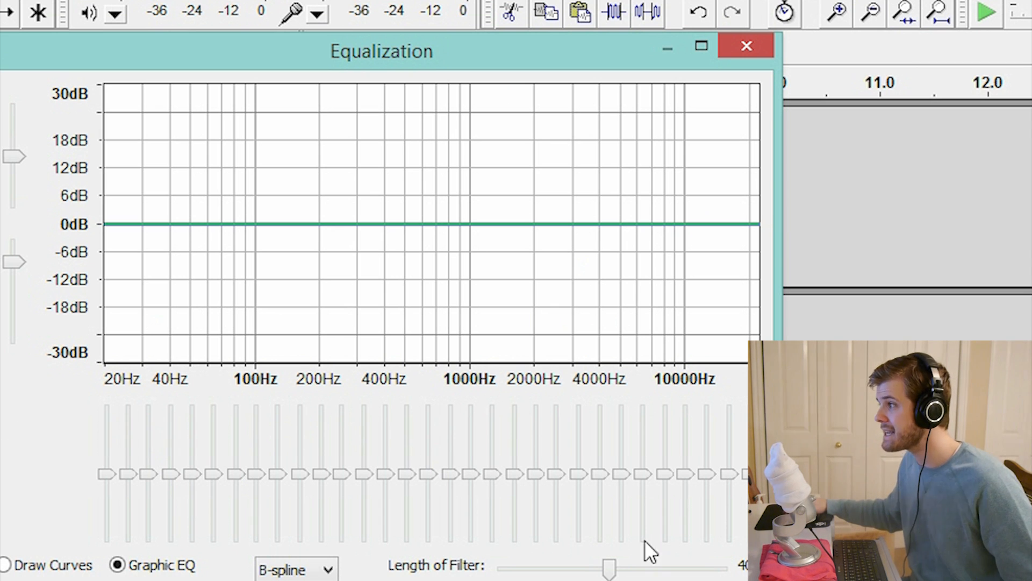
Step: Try a strong low cut, lowering the 20 to 160 Hz bands to −20 dB and 200 Hz to about −17 dB
mouse_move(192, 472)
left_mouse_down()
mouse_move(195, 538)
mouse_move(195, 482)
left_mouse_up()
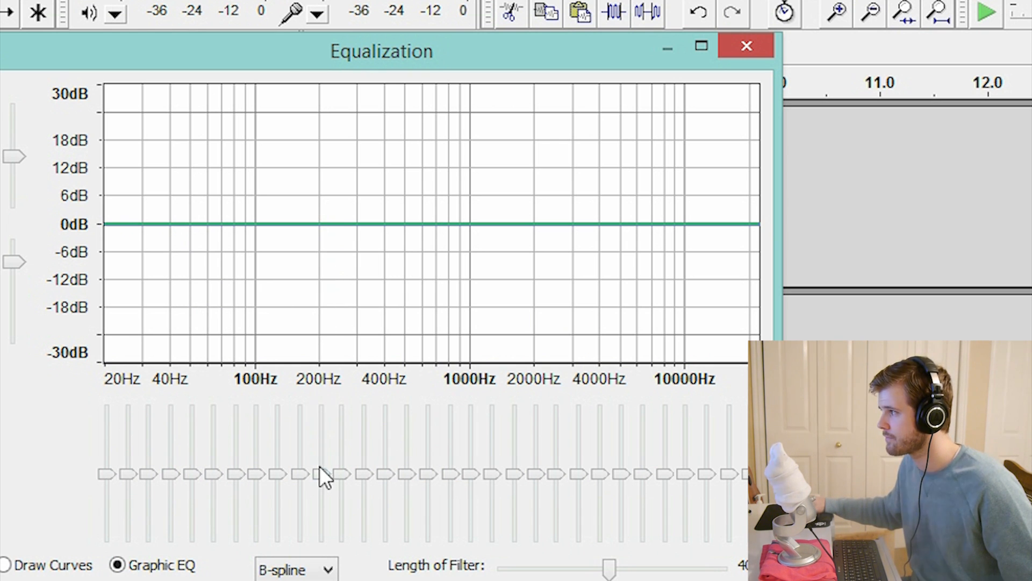
left_click_drag(319, 476, 324, 521)
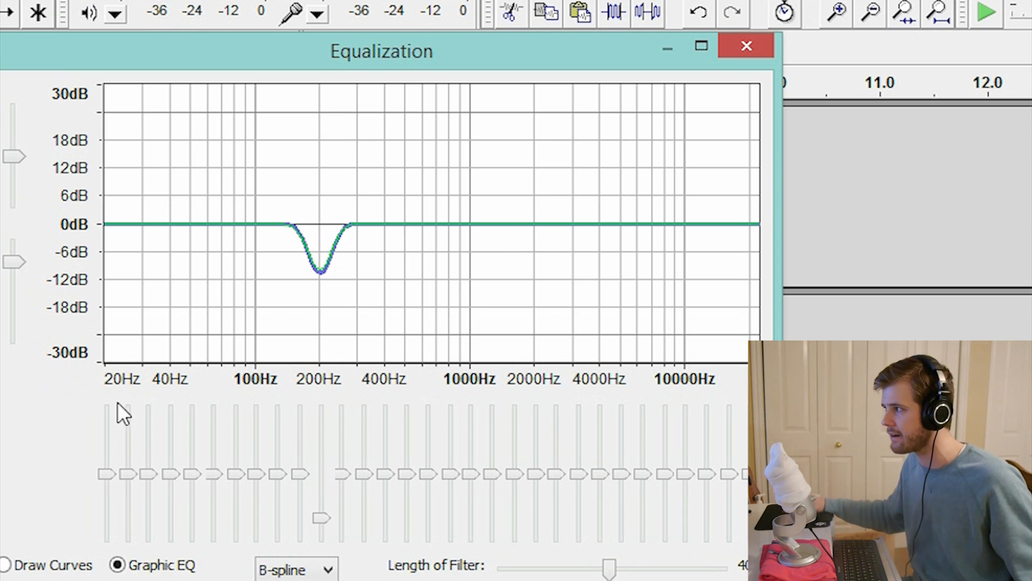
left_click(324, 524)
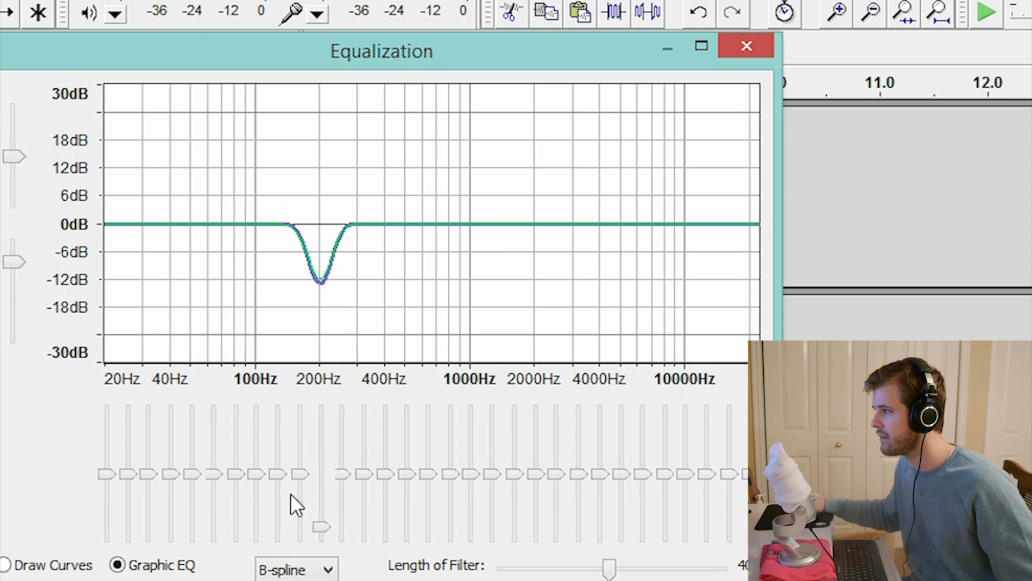
left_click_drag(299, 474, 299, 538)
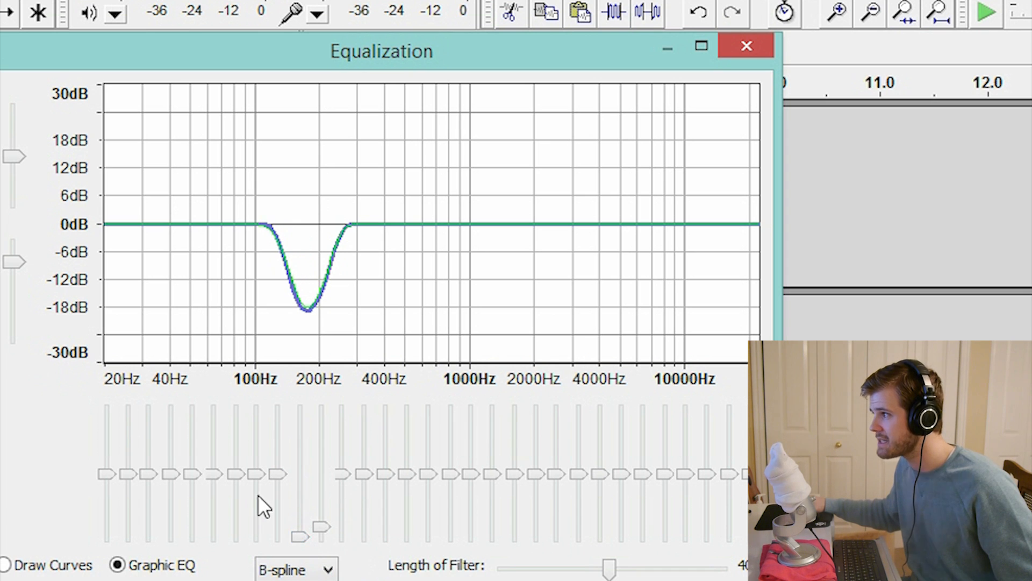
left_click_drag(277, 474, 276, 537)
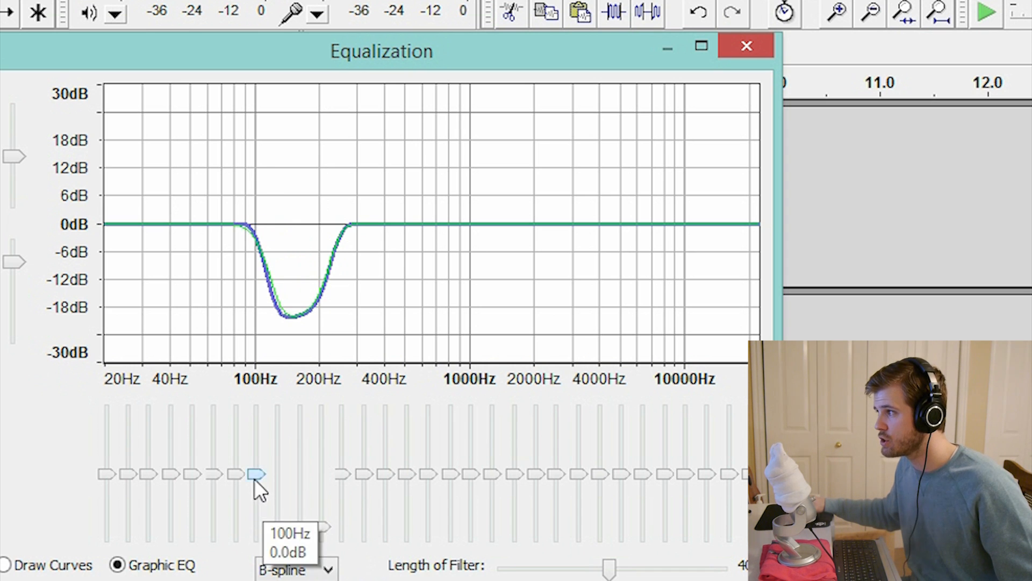
left_click_drag(254, 479, 249, 535)
left_click_drag(236, 476, 213, 537)
left_click_drag(189, 475, 199, 544)
left_click_drag(172, 472, 173, 538)
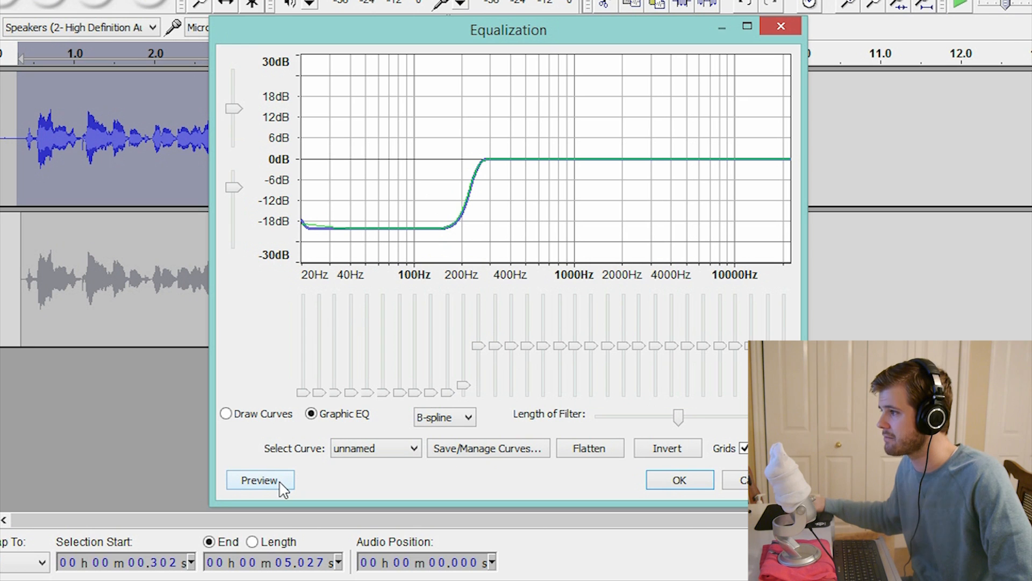
Step: Preview the low-cut equalization, discard it, and play the unprocessed selection for comparison
left_click(261, 480)
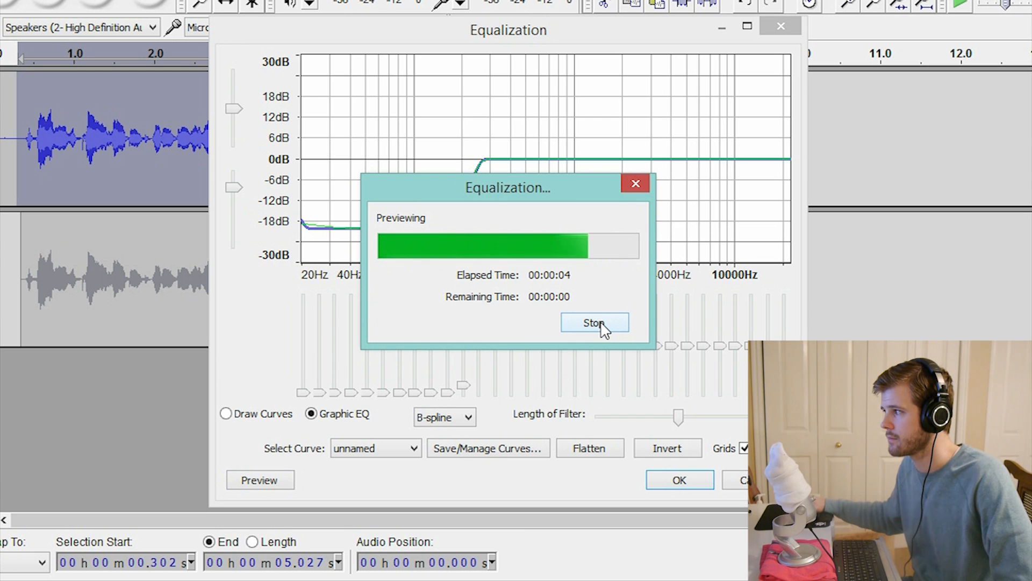
left_click(742, 482)
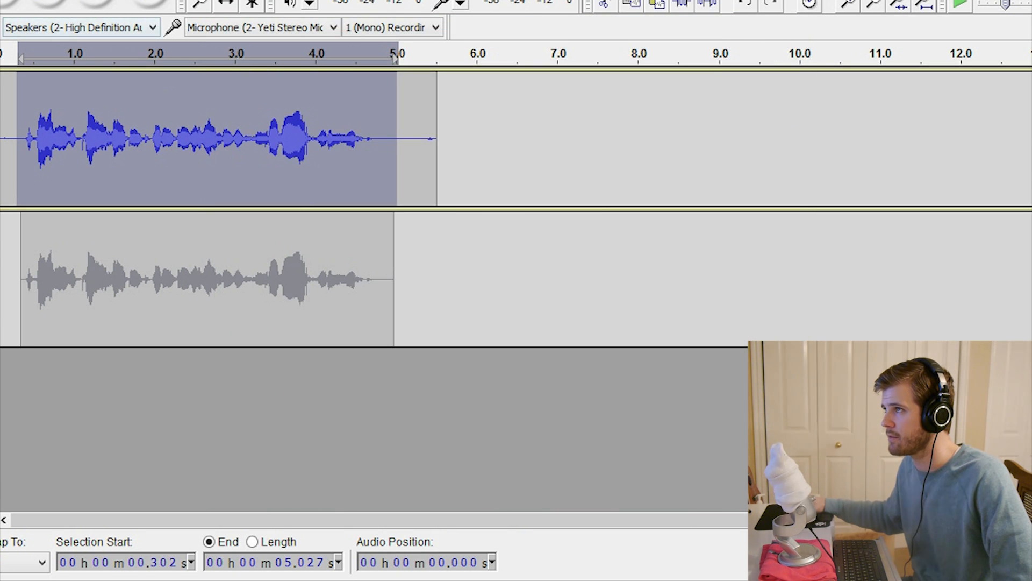
key("space")
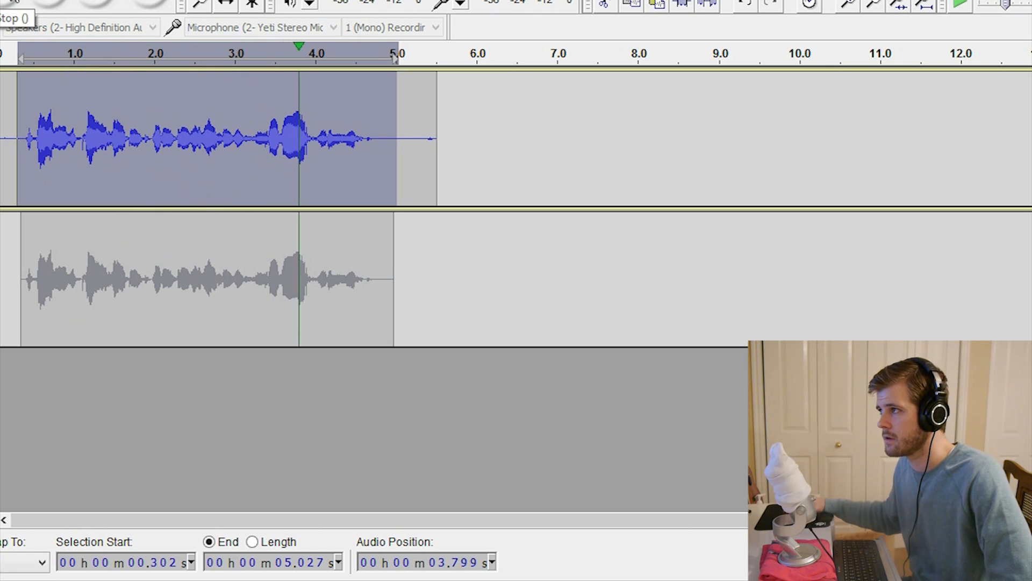
left_click(13, 1)
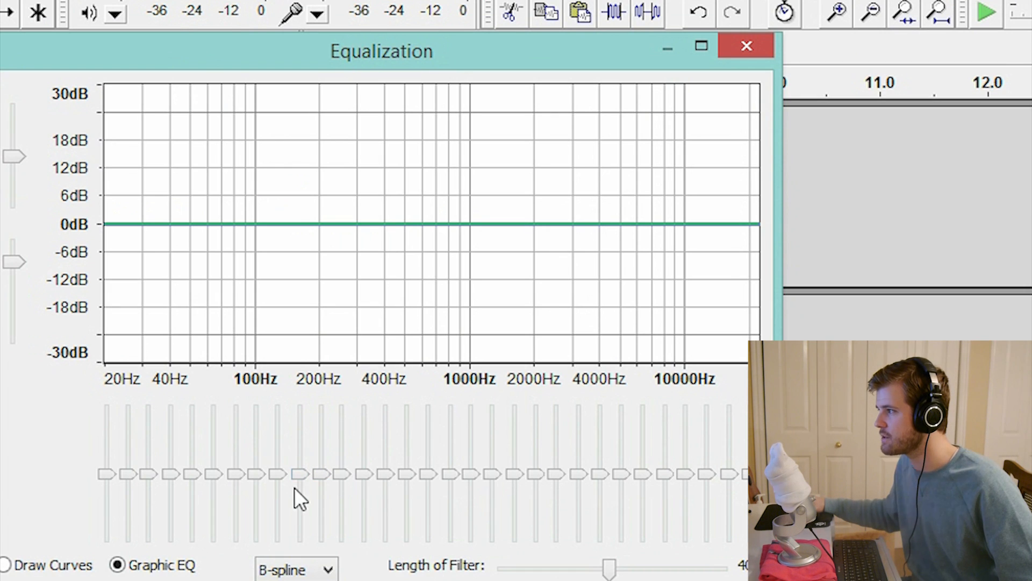
Step: In the flat graphic equalizer, lower the 125 Hz band to about −15 dB and all bands from 100 Hz down to −20 dB
left_click_drag(324, 476, 279, 522)
left_click_drag(253, 478, 250, 526)
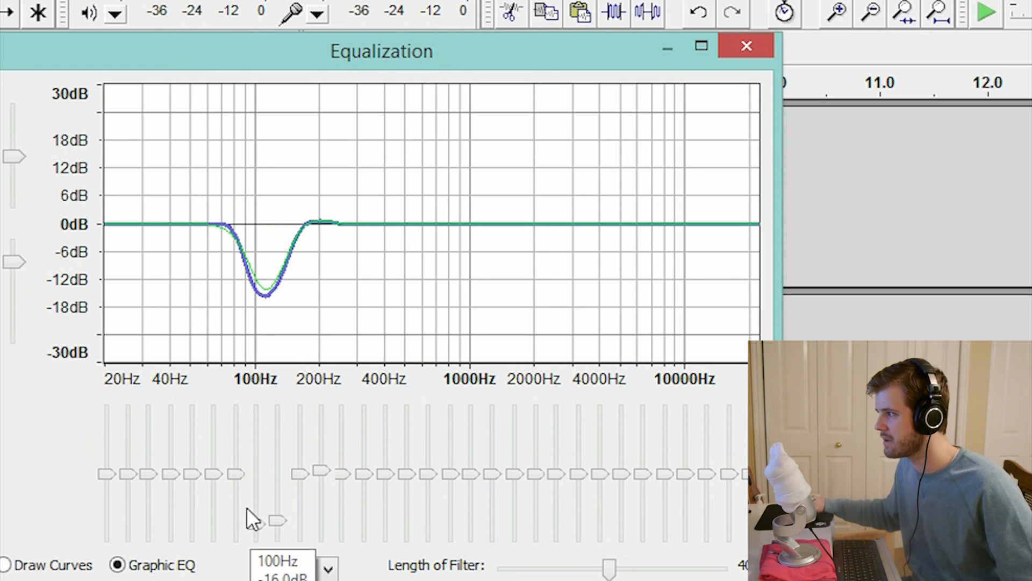
left_click_drag(233, 476, 212, 507)
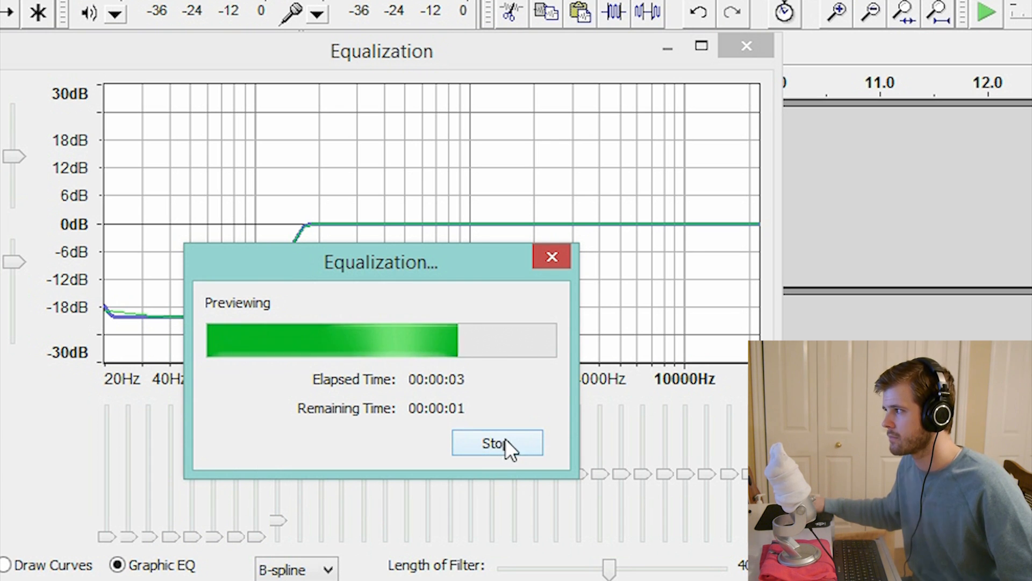
Step: Try lowering the 160 Hz and 200 Hz bands to about −20 dB as well, and preview the sound
left_click_drag(295, 485, 299, 537)
left_click_drag(321, 475, 322, 537)
left_click(129, 580)
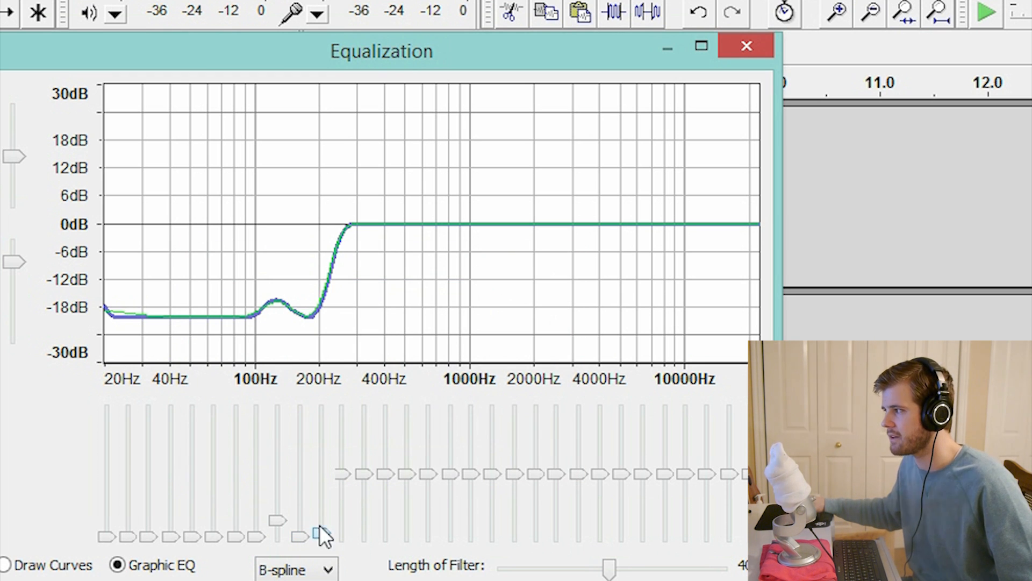
Step: Set 200 Hz to about −1 dB and 160 Hz to about −8 dB, then dip 800 and 1000 Hz to about −4 dB and preview
left_click_drag(321, 536, 324, 476)
left_click_drag(299, 526, 302, 495)
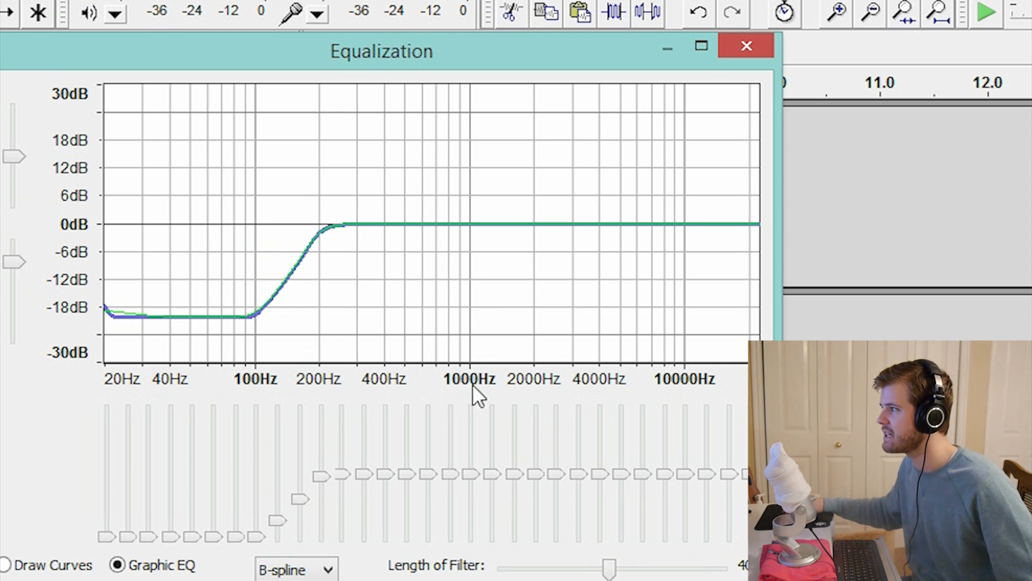
mouse_move(467, 473)
left_mouse_down()
mouse_move(469, 494)
mouse_move(450, 476)
mouse_move(456, 491)
mouse_move(473, 483)
left_mouse_up()
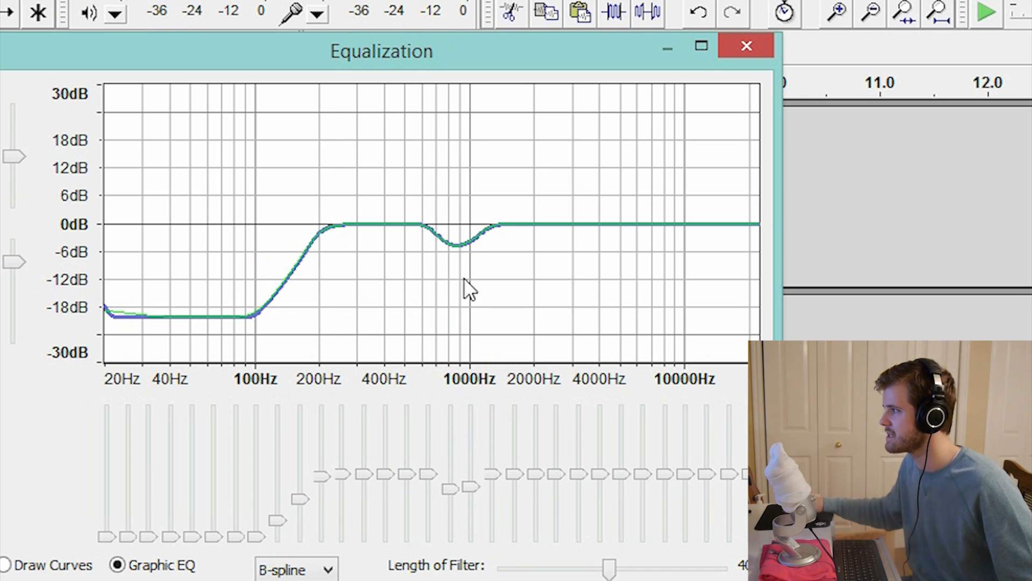
left_click(231, 580)
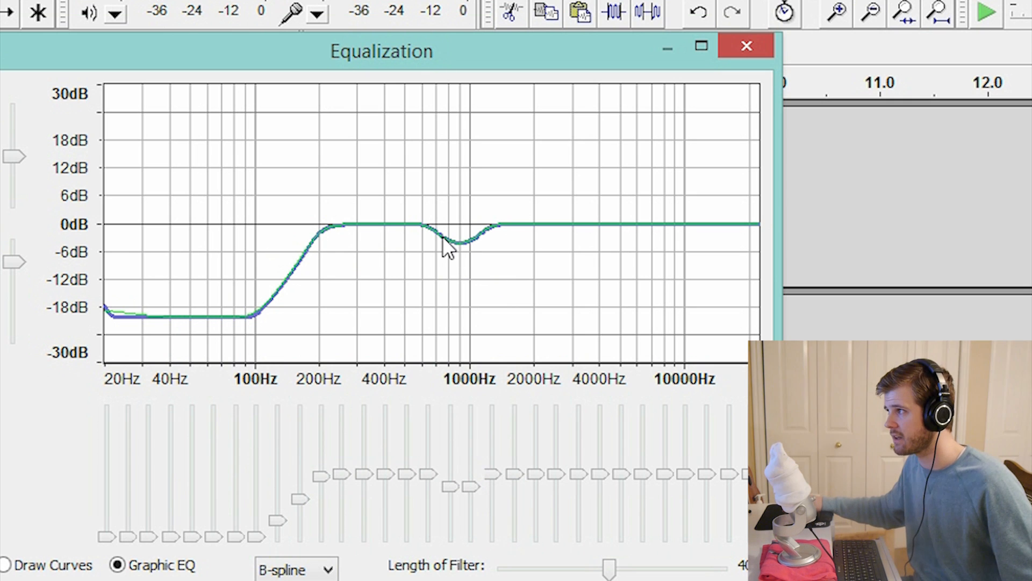
Step: Boost 8000 Hz by about 5 dB with smaller boosts at 6300 and 10000 Hz, then preview and apply the equalization
mouse_move(448, 411)
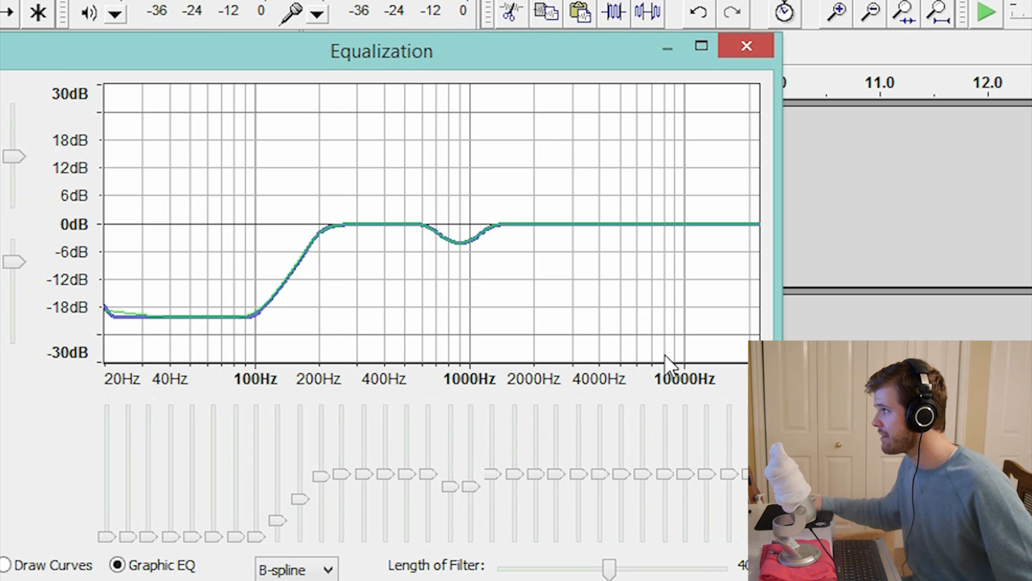
left_click_drag(669, 474, 648, 467)
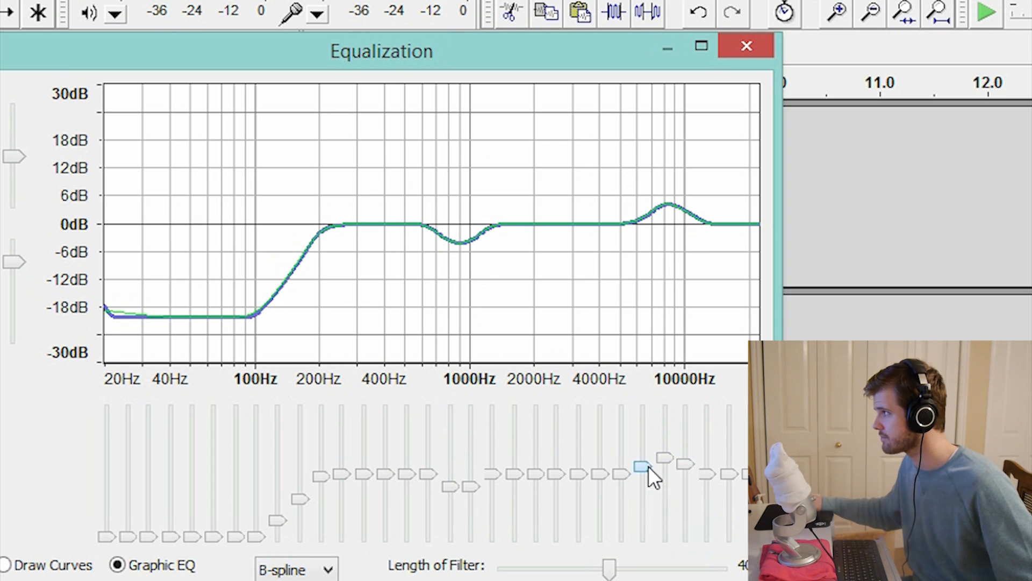
left_click(123, 580)
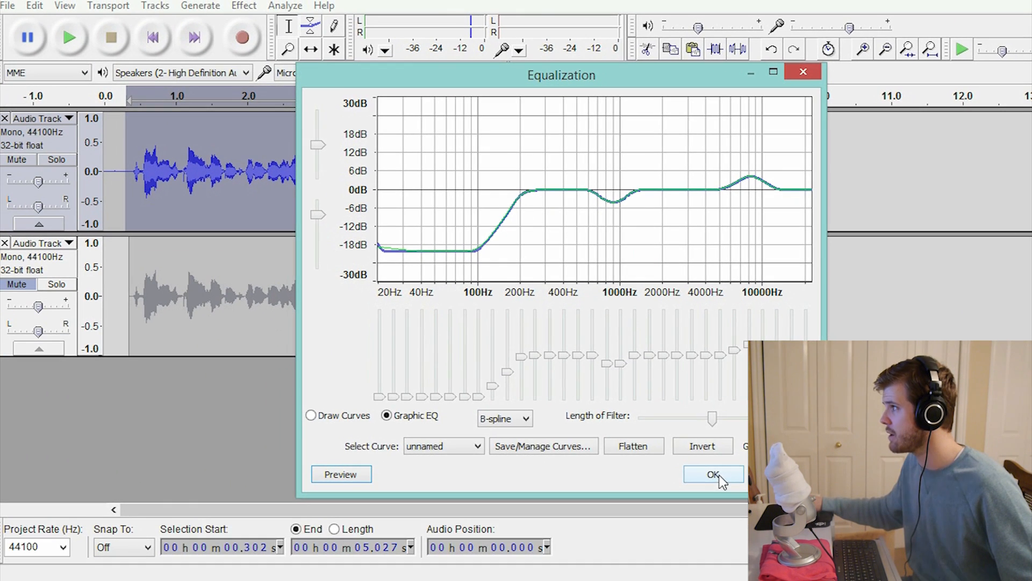
left_click(715, 474)
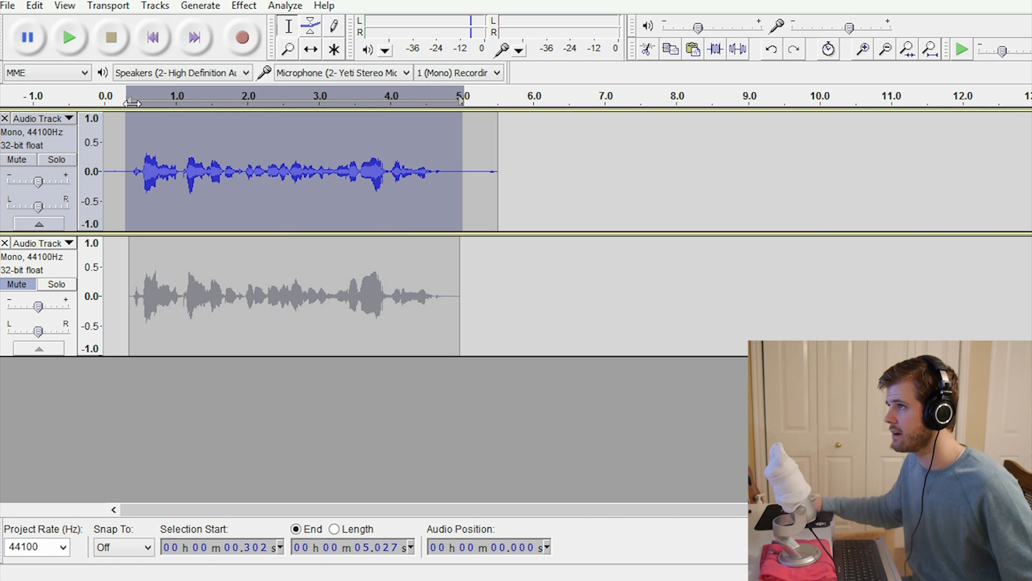
Step: Mute the equalized upper track, unmute the original lower track, and play the original from the start
left_click(17, 283)
left_click(16, 159)
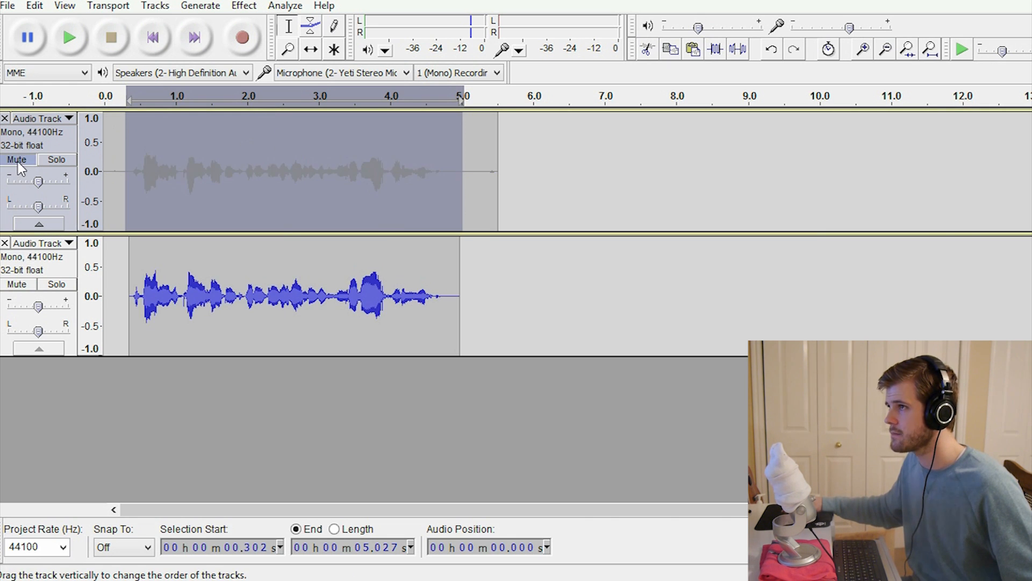
left_click(108, 105)
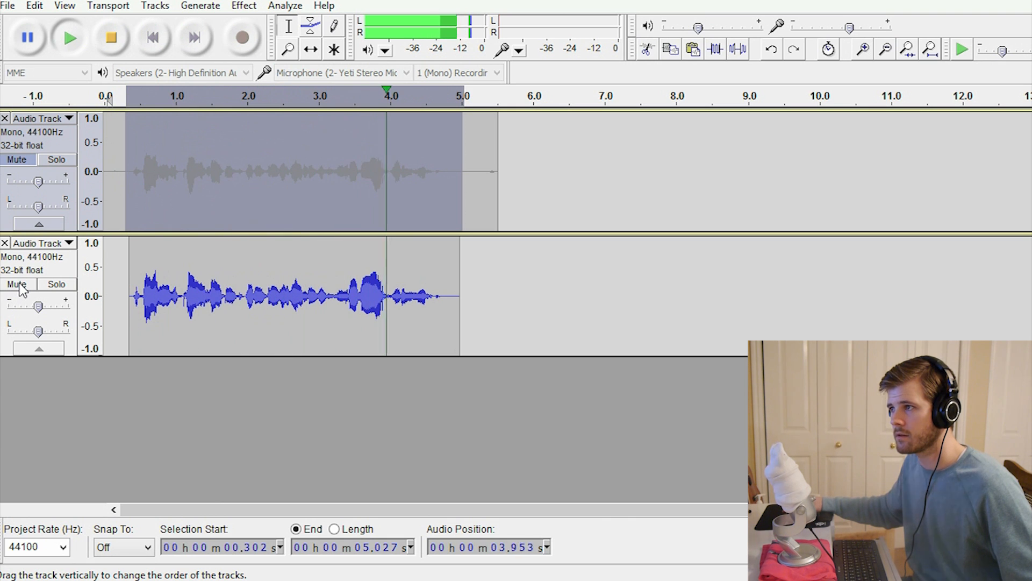
left_click(107, 100)
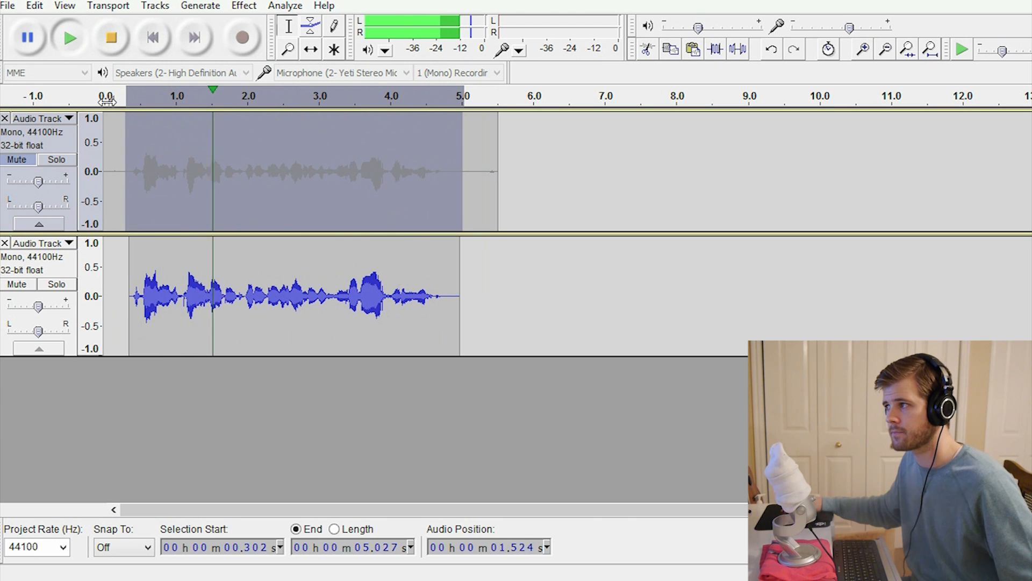
Step: Mute the original lower track, unmute the equalized upper track, and play the equalized version from the start
left_click(21, 285)
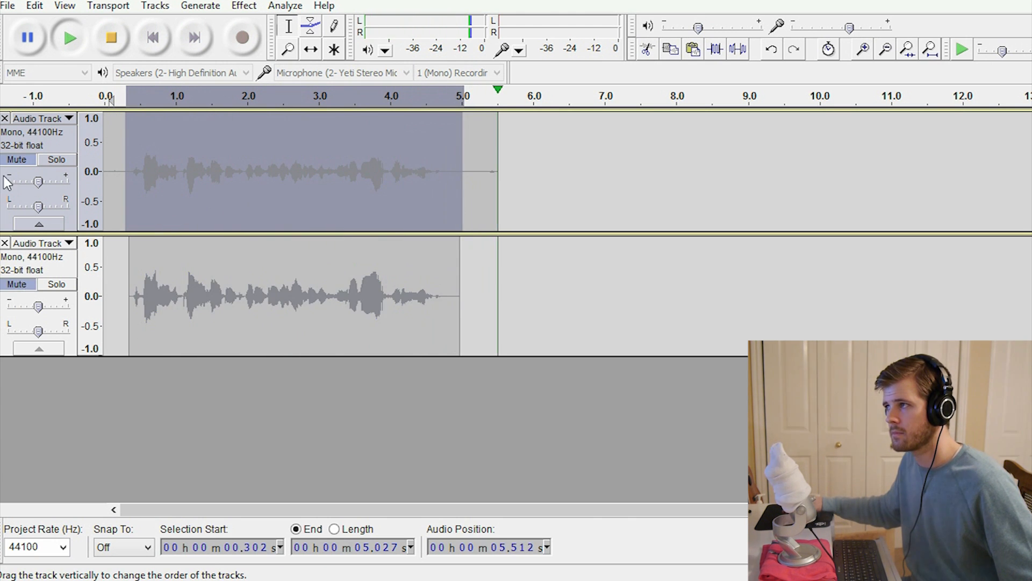
left_click(19, 160)
left_click(116, 99)
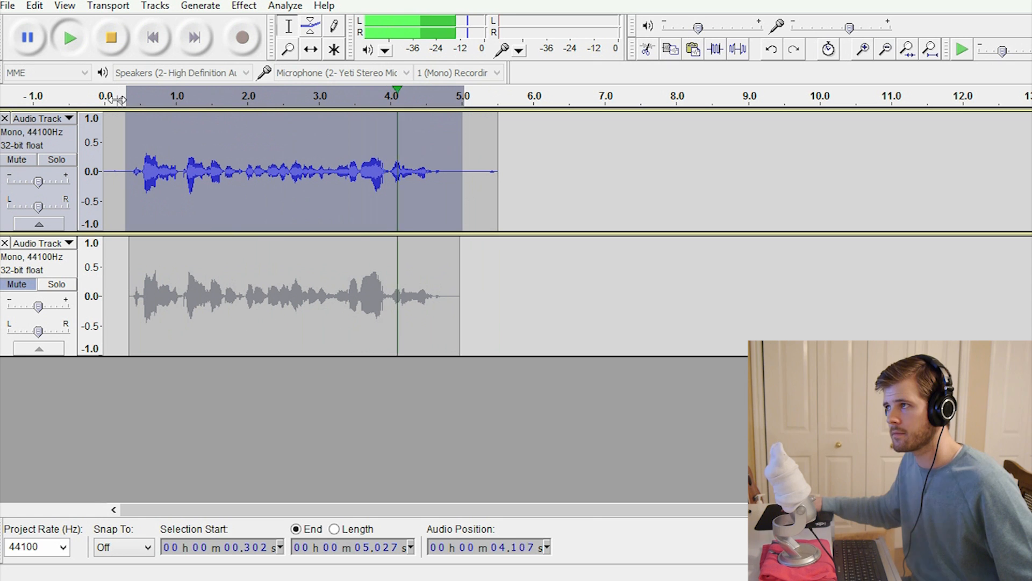
left_click(106, 99)
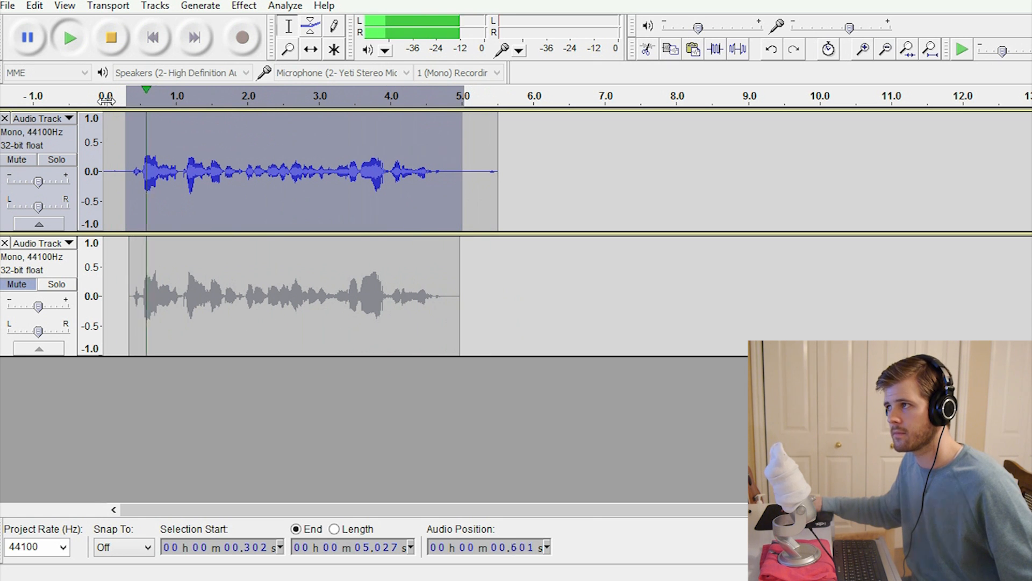